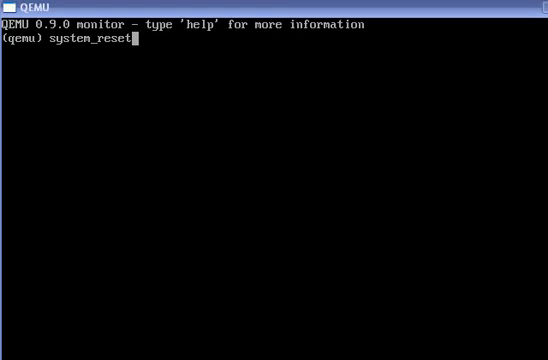
# Step: Reset the VM with system_reset and return to the guest display so the installer boots
pyautogui.press('Return')
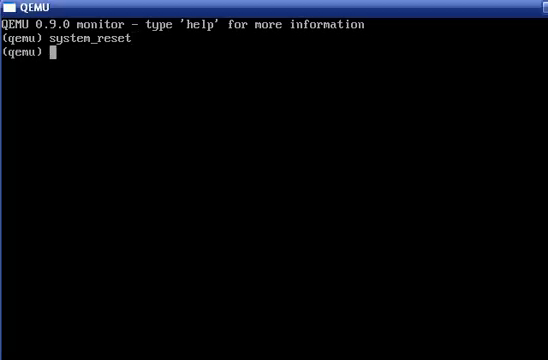
pyautogui.hotkey('ctrl', 'alt', '1')
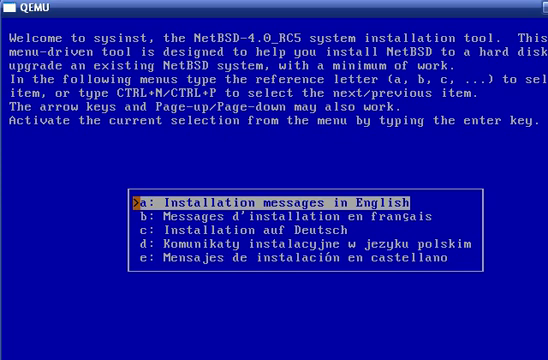
# Step: Pick English messages and a US-English keyboard, then confirm installing NetBSD to the hard disk
pyautogui.press('Return')
pyautogui.press('Down')
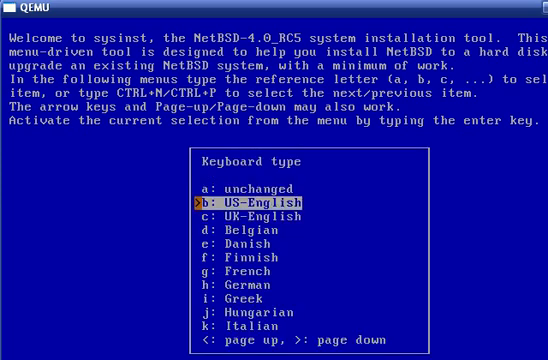
pyautogui.press('Return')
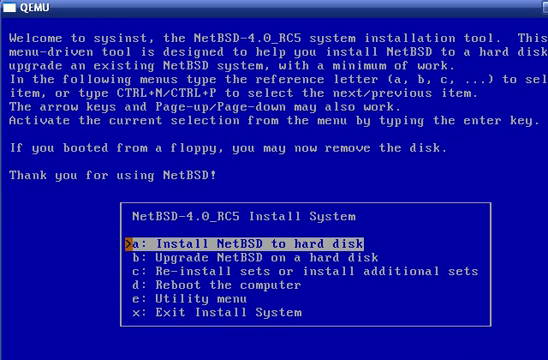
pyautogui.press('Return')
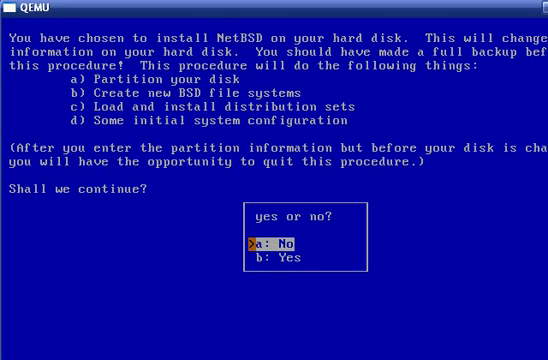
pyautogui.press('Down')
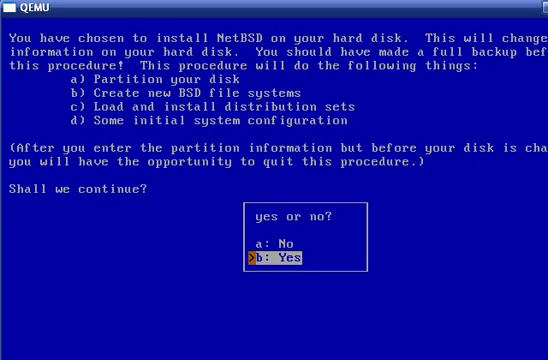
pyautogui.press('Return')
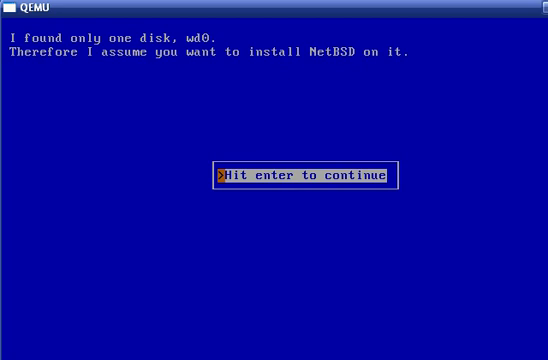
# Step: Continue past the single-disk notice and choose a custom installation of distribution sets
pyautogui.press('Return')
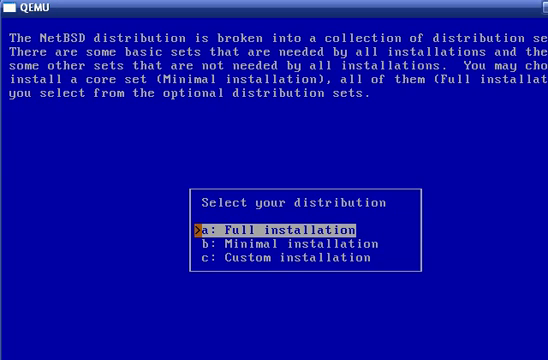
pyautogui.press('Down')
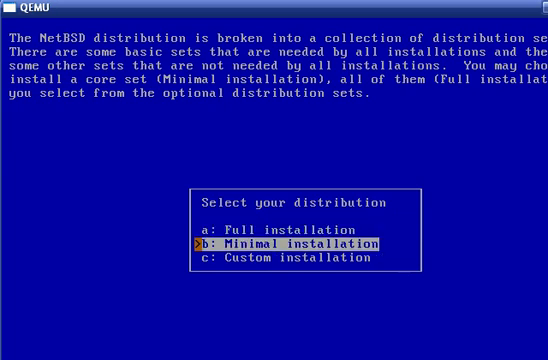
pyautogui.press('Down')
pyautogui.press('Return')
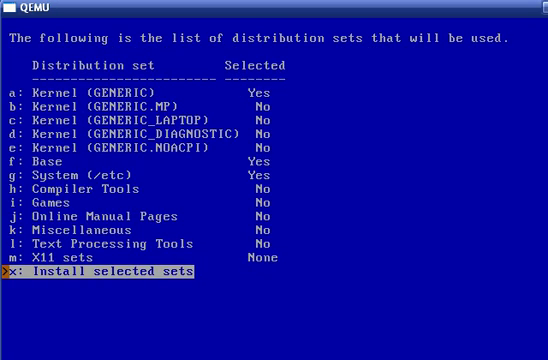
# Step: Add Compiler Tools, deselect all X11 sets, and install the selected sets
pyautogui.press('Up')
pyautogui.press('Up')
pyautogui.press('Up')
pyautogui.press('Up')
pyautogui.press('Up')
pyautogui.press('Up')
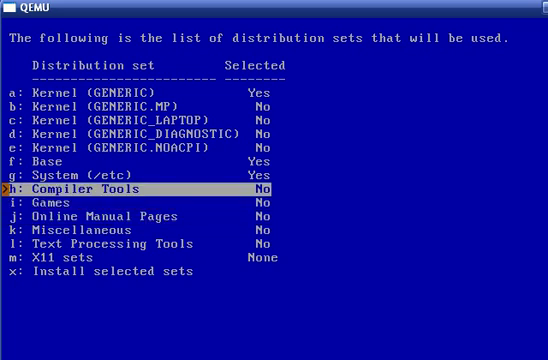
pyautogui.press('Return')
pyautogui.press('Down')
pyautogui.press('Down')
pyautogui.press('Down')
pyautogui.press('Down')
pyautogui.press('Down')
pyautogui.press('Return')
pyautogui.press('Up')
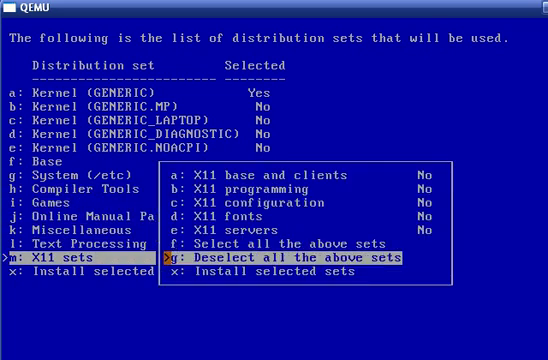
pyautogui.press('Down')
pyautogui.press('Return')
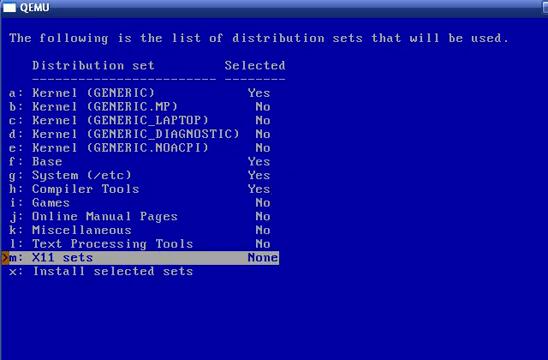
pyautogui.press('Down')
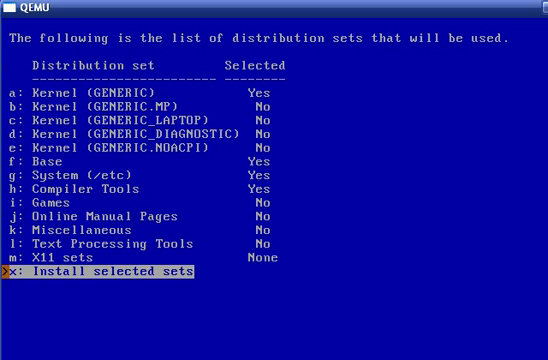
pyautogui.press('Return')
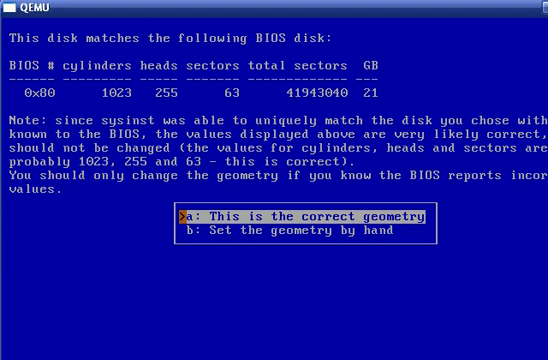
# Step: Accept the detected geometry, use the entire disk, and install the NetBSD bootcode
pyautogui.press('Return')
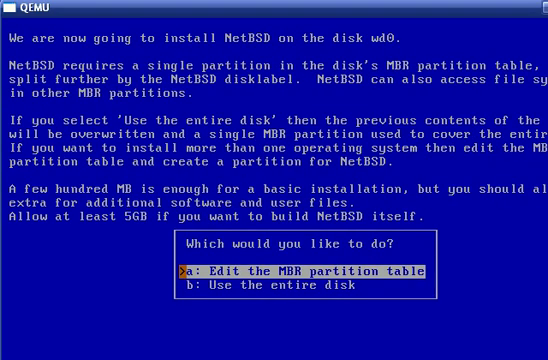
pyautogui.press('Down')
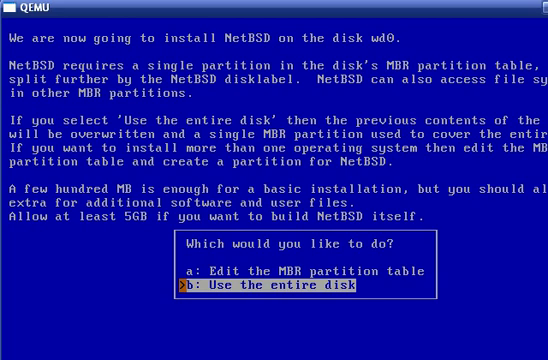
pyautogui.press('Return')
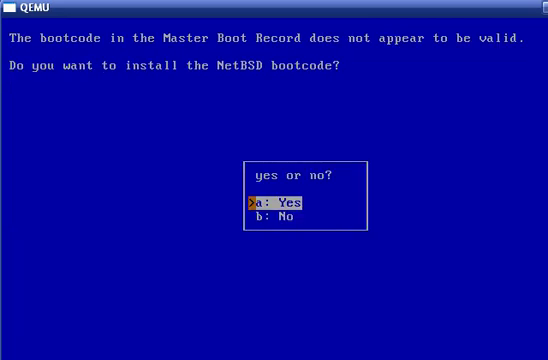
pyautogui.press('Return')
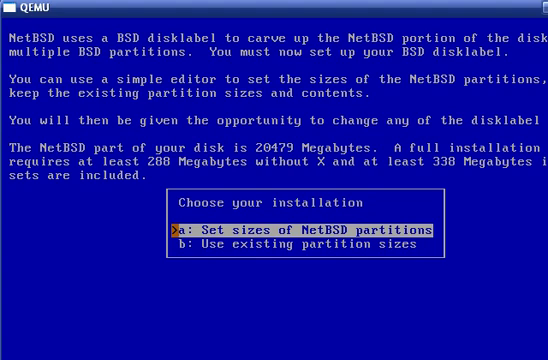
# Step: Size the partitions: 5G for /usr and /var, 1G for tmp (mfs)
pyautogui.press('Return')
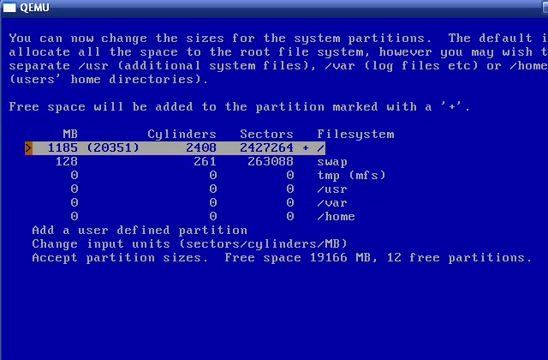
pyautogui.press('Down')
pyautogui.press('Down')
pyautogui.press('Down')
pyautogui.press('Return')
pyautogui.write('5G')
pyautogui.press('Return')
pyautogui.press('Return')
pyautogui.write('5G')
pyautogui.press('Return')
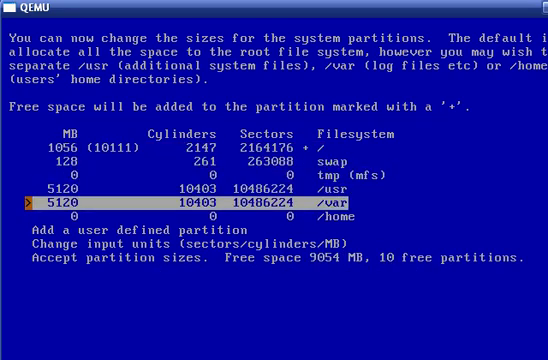
pyautogui.press('Up')
pyautogui.press('Up')
pyautogui.press('Return')
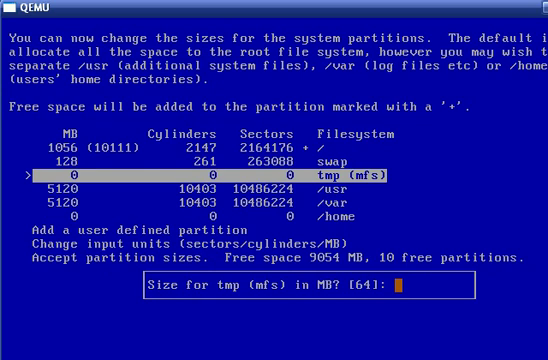
pyautogui.write('1G')
pyautogui.press('Return')
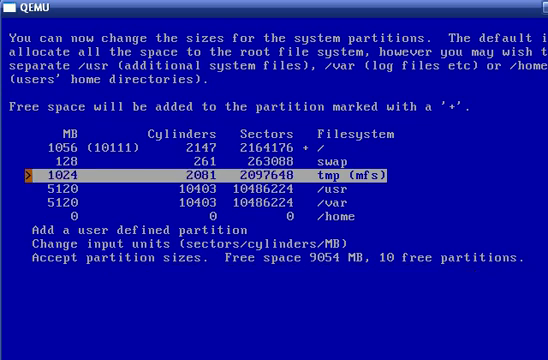
pyautogui.press('Down')
pyautogui.press('Down')
pyautogui.press('Down')
pyautogui.press('Down')
pyautogui.press('Down')
pyautogui.press('Down')
pyautogui.press('Return')
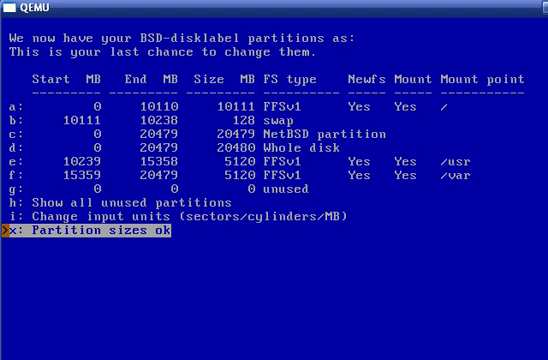
# Step: Accept the partition layout, name the disk NETBSD, and confirm writing the installation
pyautogui.press('Return')
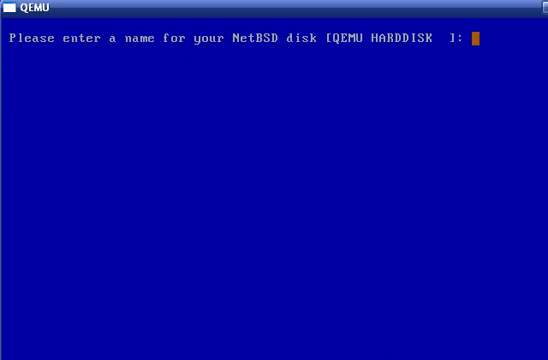
pyautogui.write('QEM')
pyautogui.press('BackSpace')
pyautogui.press('BackSpace')
pyautogui.press('BackSpace')
pyautogui.write('NETBSD')
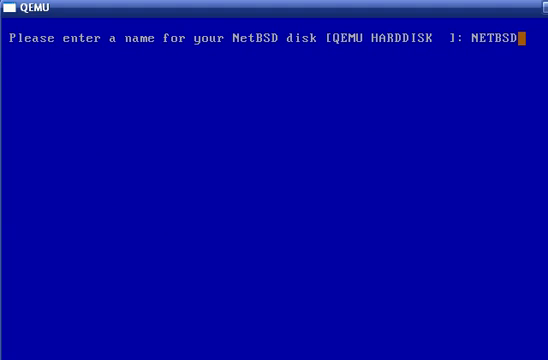
pyautogui.press('Return')
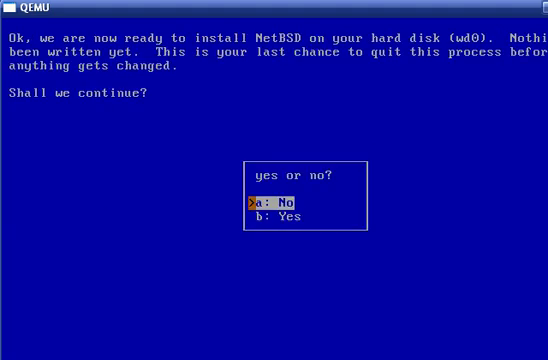
pyautogui.press('Down')
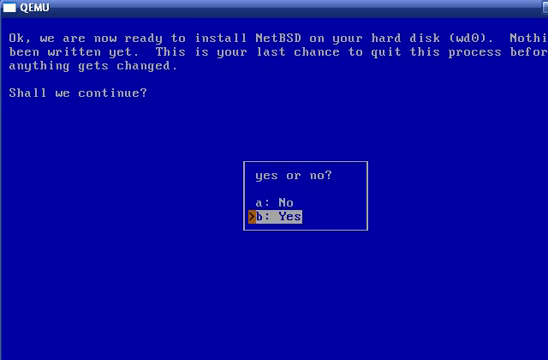
pyautogui.press('Return')
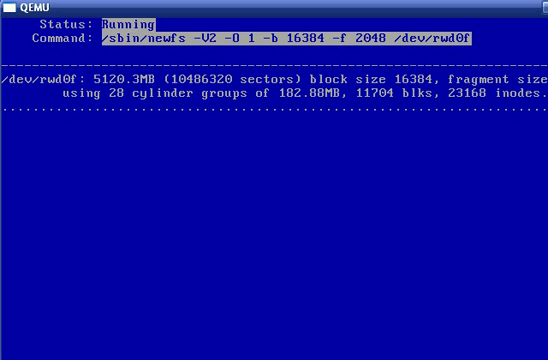
# Step: Wait for newfs to finish on every partition, then continue to bootblocks selection
pyautogui.press('Return')
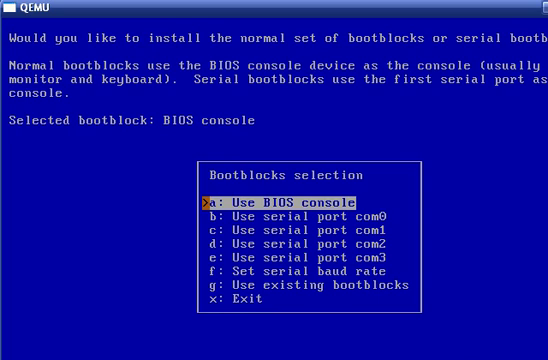
# Step: Keep the BIOS console bootblocks and continue past the verbosity screen
pyautogui.press('x')
pyautogui.press('Return')
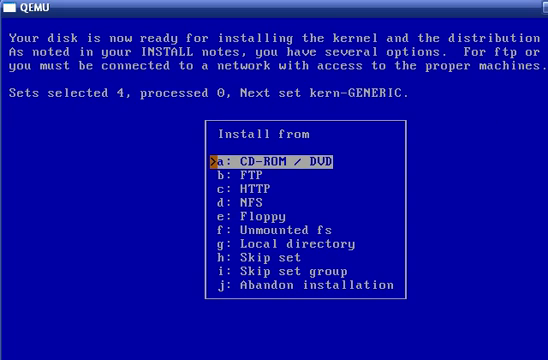
# Step: Install sets from the CD-ROM at /i386/binary/sets and start extraction
pyautogui.press('Return')
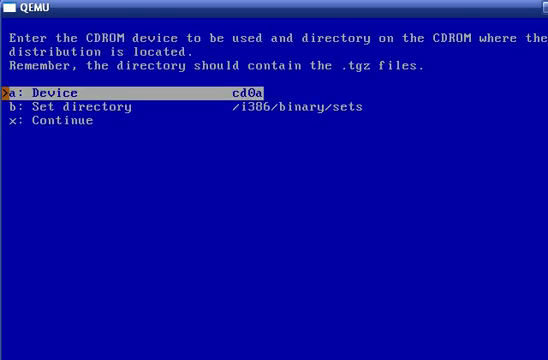
pyautogui.press('Down')
pyautogui.press('Down')
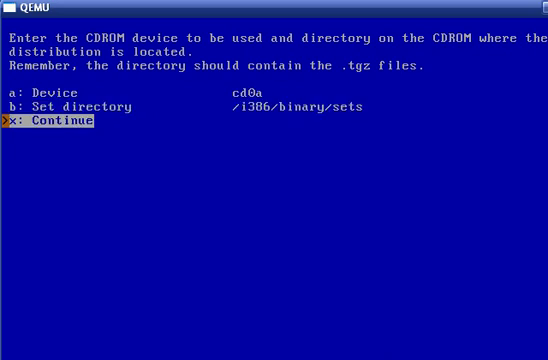
pyautogui.press('Return')
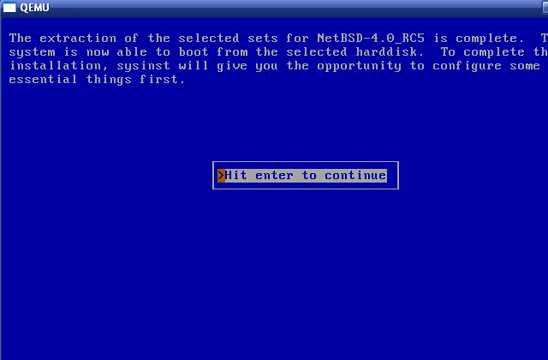
# Step: Dismiss the extraction notice and set the timezone to America/Toronto
pyautogui.press('Return')
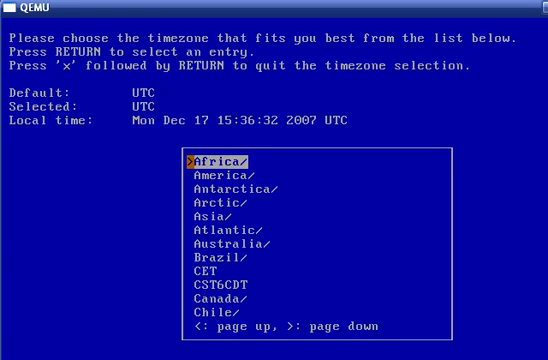
pyautogui.press('Down')
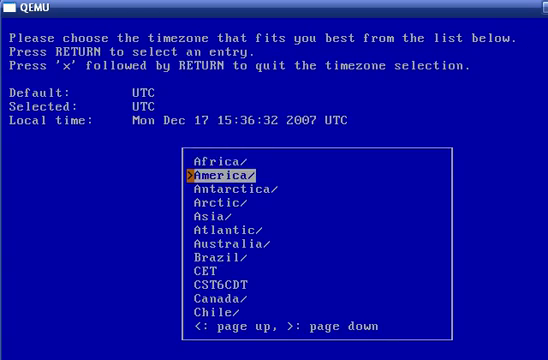
pyautogui.press('Return')
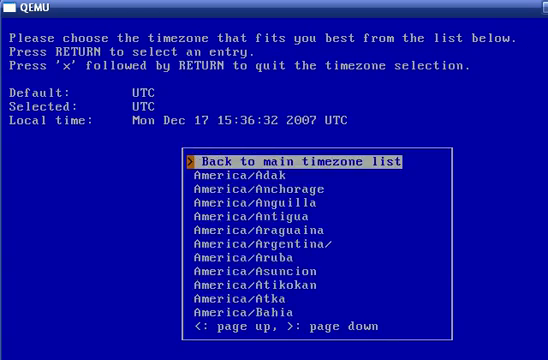
pyautogui.press('pagedown')
pyautogui.press('pagedown')
pyautogui.press('pagedown')
pyautogui.press('pagedown')
pyautogui.press('pagedown')
pyautogui.press('Up')
pyautogui.press('Up')
pyautogui.press('Up')
pyautogui.press('Up')
pyautogui.press('Up')
pyautogui.press('Up')
pyautogui.press('Up')
pyautogui.press('Up')
pyautogui.press('Return')
pyautogui.press('Return')
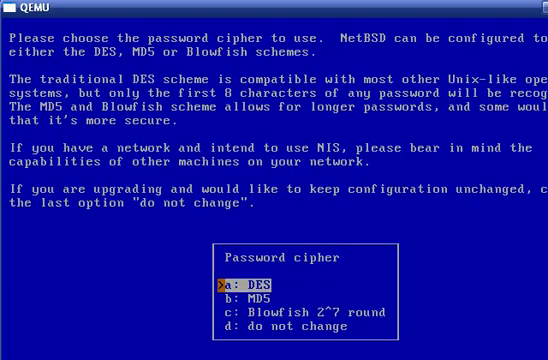
# Step: Choose the Blowfish cipher, skip the root password, and make /bin/ksh the root shell
pyautogui.press('Down')
pyautogui.press('Down')
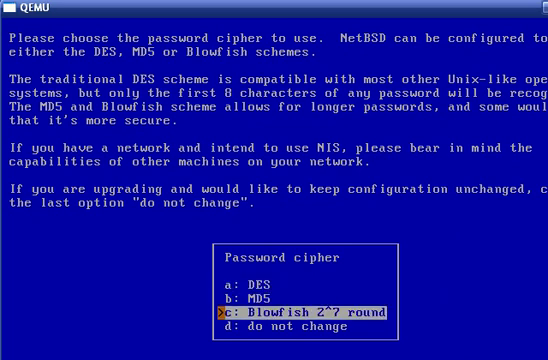
pyautogui.press('Return')
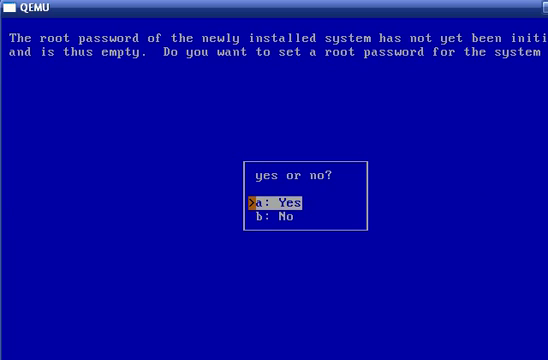
pyautogui.press('Down')
pyautogui.press('Return')
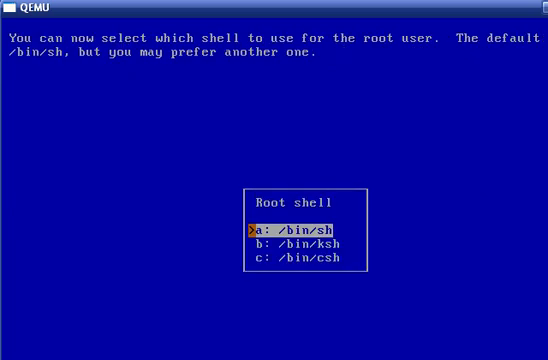
pyautogui.press('Down')
pyautogui.press('Return')
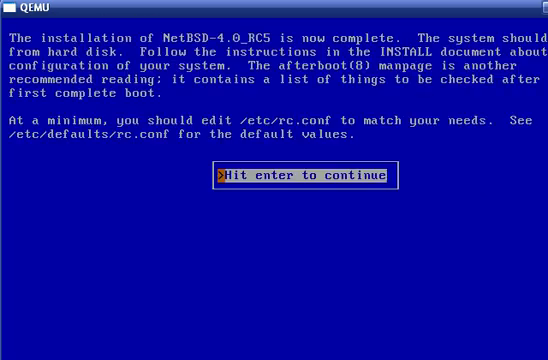
pyautogui.press('Return')
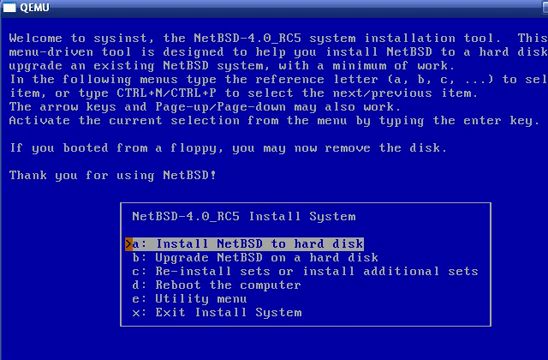
# Step: Choose reboot in the installer and list the QEMU monitor commands with help
pyautogui.press('d')
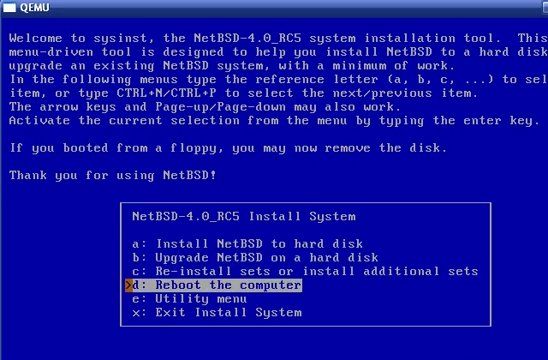
pyautogui.press('Return')
pyautogui.hotkey('ctrl', 'alt', '2')
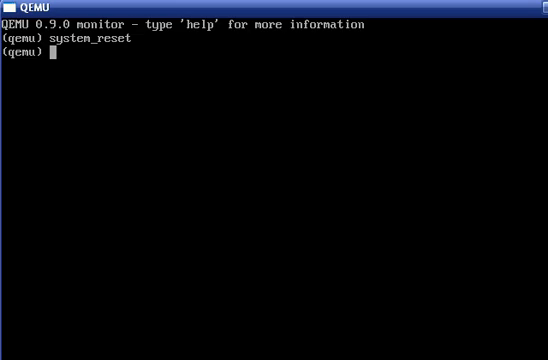
pyautogui.write('help')
pyautogui.press('Return')
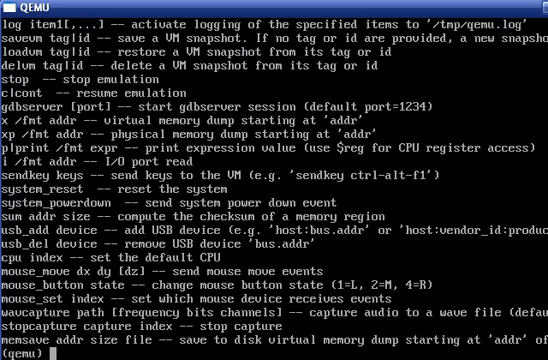
pyautogui.write('eject')
# Step: Eject the virtual CD-ROM with 'eject cdrom' in the QEMU monitor
pyautogui.press('Return')
pyautogui.write('eject cdr')
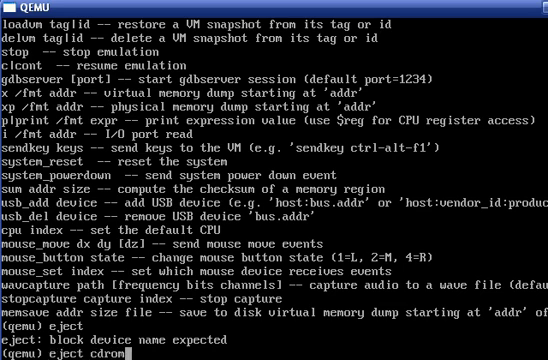
pyautogui.write('om')
pyautogui.press('Return')
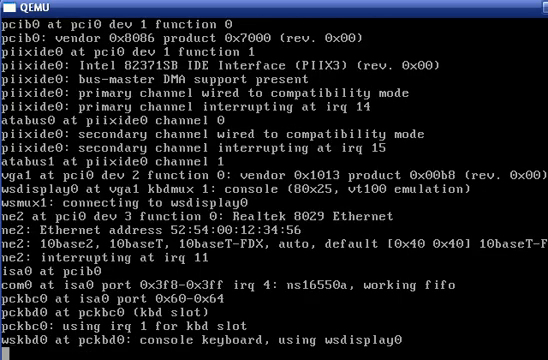
# Step: Reset the VM with system_reset and return to the guest console
pyautogui.hotkey('ctrl', 'alt', '2')
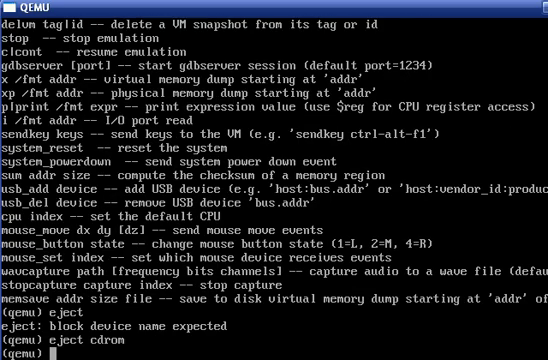
pyautogui.write('system_reset')
pyautogui.press('Return')
pyautogui.hotkey('ctrl', 'alt', '1')
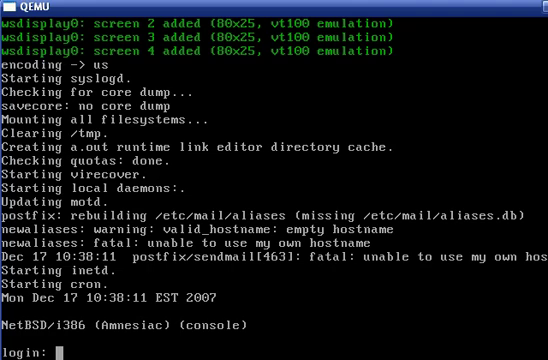
pyautogui.write('root')
# Step: Log in as root, check interfaces with 'ifconfig -a', and run '/sbin/dhclient ne2'
pyautogui.press('Return')
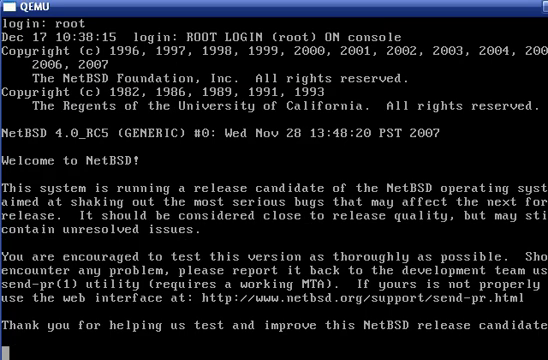
pyautogui.press('Return')
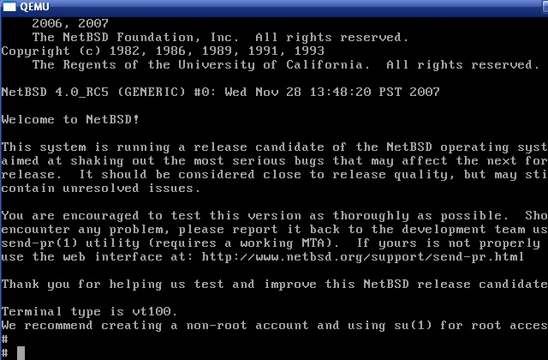
pyautogui.write('ifconfig -a')
pyautogui.press('Return')
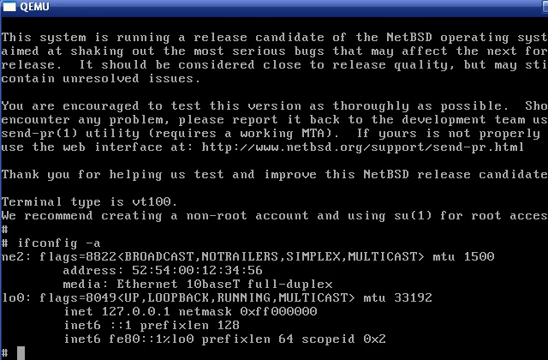
pyautogui.write('/sbin/dhclient ne')
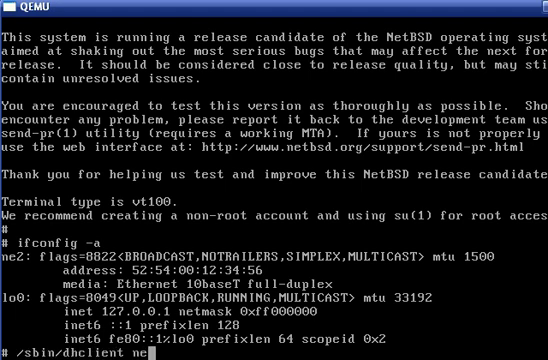
pyautogui.write('2')
pyautogui.press('Return')
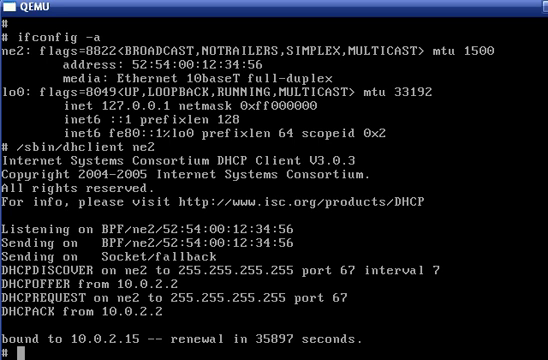
pyautogui.write('mkdir /usr/local')
# Step: Create and enter /usr/local, then log in anonymously to lynx.isc.org over FTP
pyautogui.press('Return')
pyautogui.write('cd /usr/local')
pyautogui.press('Return')
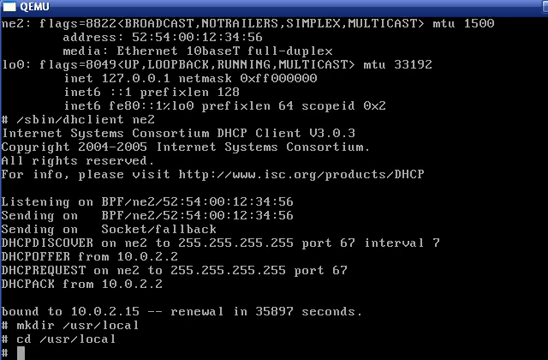
pyautogui.write('ftp lynx.isc.org')
pyautogui.press('Return')
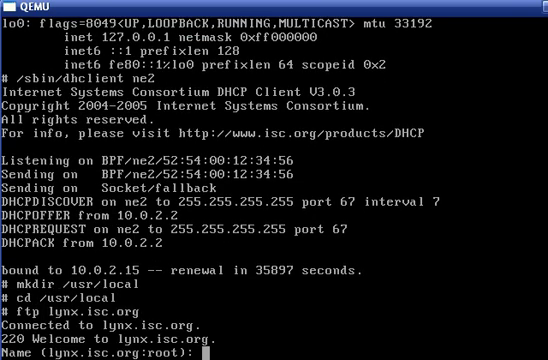
pyautogui.write('ftp')
pyautogui.press('Return')
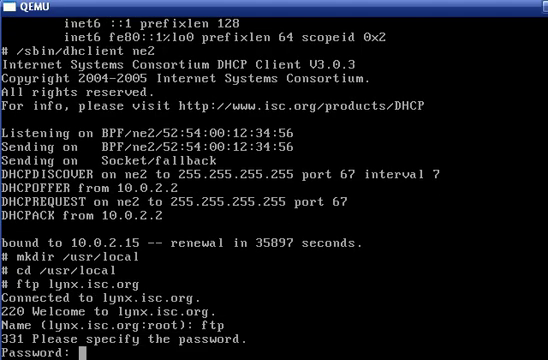
pyautogui.press('Return')
pyautogui.write('ls')
# Step: Download lynx2.8.6.tar.gz from the release directory, exit ftp, and confirm the file
pyautogui.press('Return')
pyautogui.write('c')
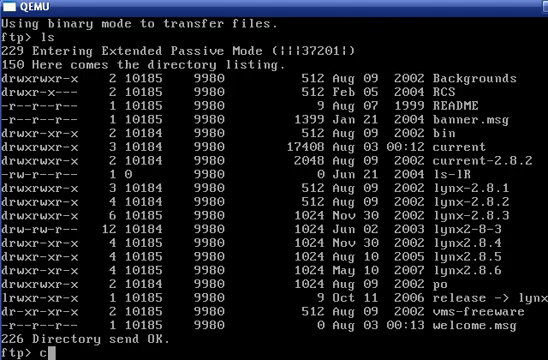
pyautogui.write('d release')
pyautogui.press('Return')
pyautogui.write('ls')
pyautogui.press('Return')
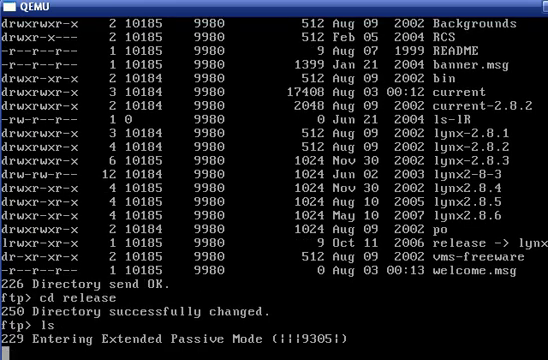
pyautogui.write('get lynx2.8.6.tar.gz')
pyautogui.press('Return')
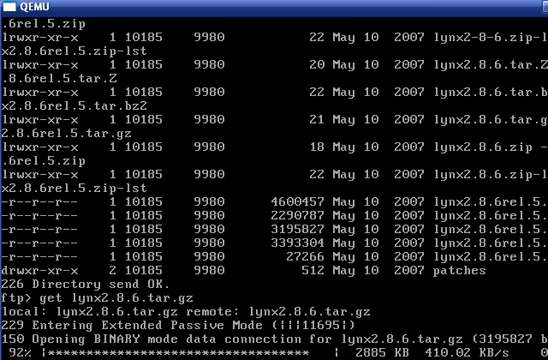
pyautogui.write('exit')
pyautogui.press('Return')
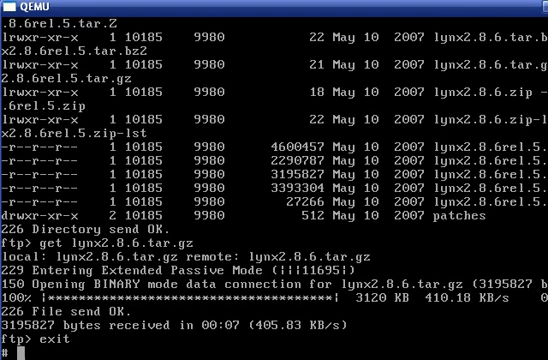
pyautogui.write('ls')
pyautogui.press('Return')
pyautogui.write('tar -xzf ly')
# Step: Extract lynx2.8.6.tar.gz, enter lynx2-8-6/, and run ./configure
pyautogui.press('Tab')
pyautogui.press('Return')
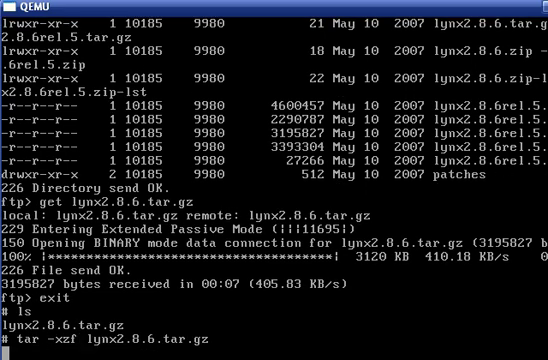
pyautogui.write('cd l')
pyautogui.press('Tab')
pyautogui.press('Tab')
pyautogui.write('-')
pyautogui.press('Tab')
pyautogui.press('Return')
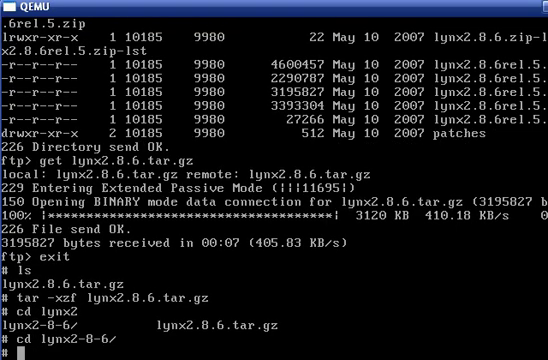
pyautogui.write('ls')
pyautogui.press('Return')
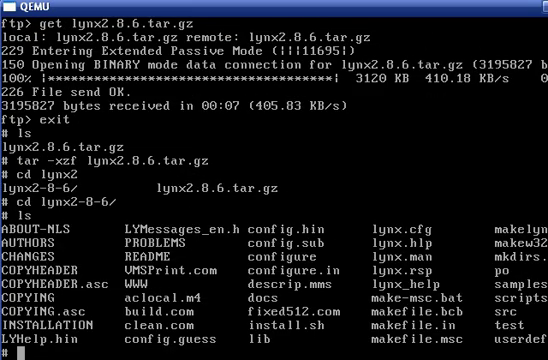
pyautogui.write('./configure')
pyautogui.press('Return')
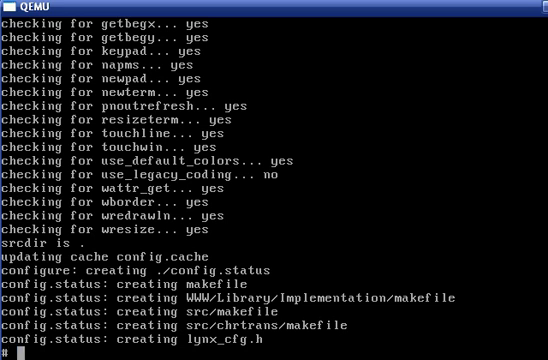
pyautogui.write('make')
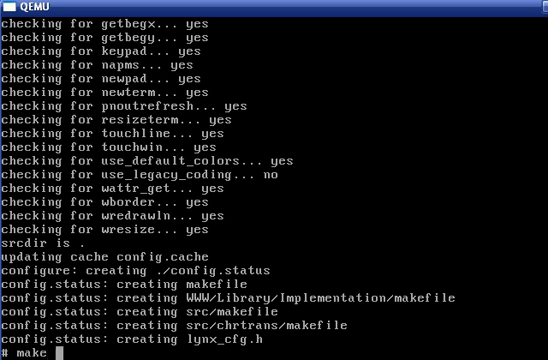
# Step: Run make in the lynx2-8-6 source directory
pyautogui.press('Return')
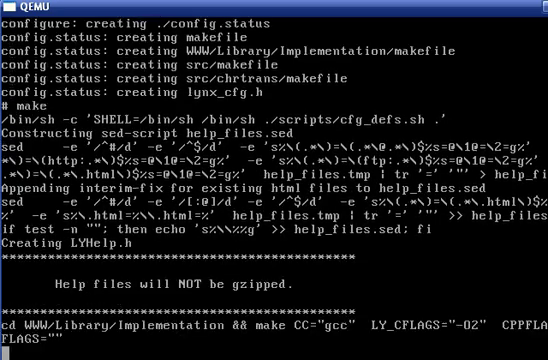